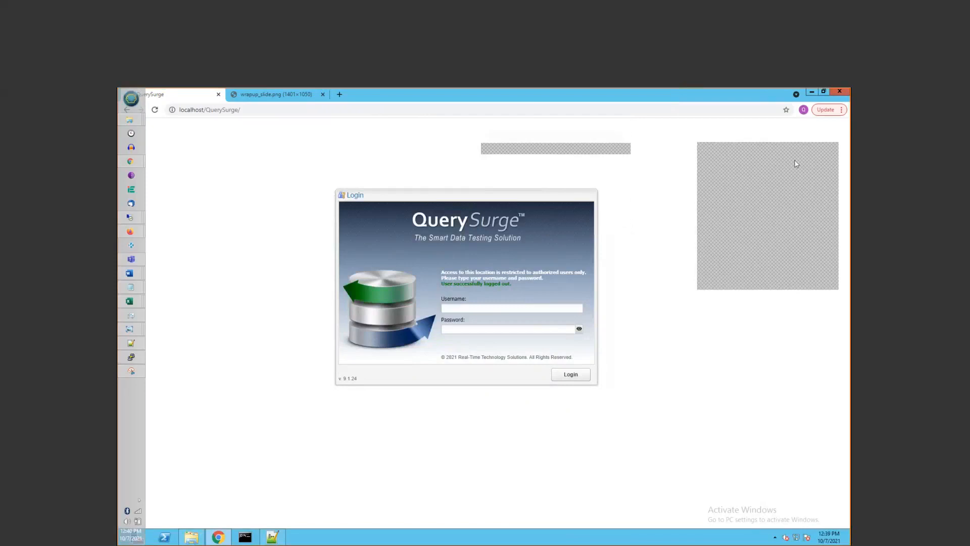
Move the floating panel aside and log back into QuerySurge with the admin username and password
{"action": "left_click_drag", "start_coordinate": [780, 153], "coordinate": [118, 156]}
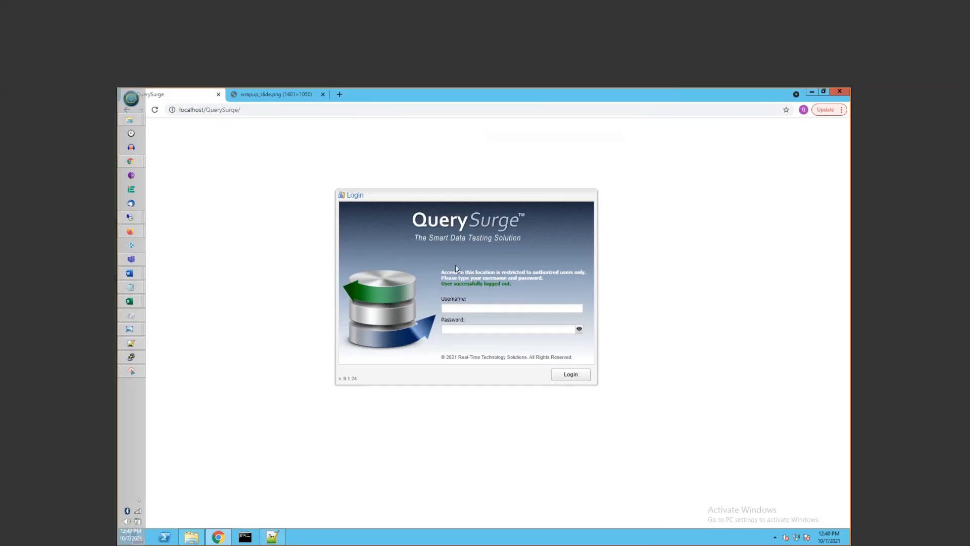
{"action": "left_click", "coordinate": [472, 308]}
{"action": "type", "text": "admin"}
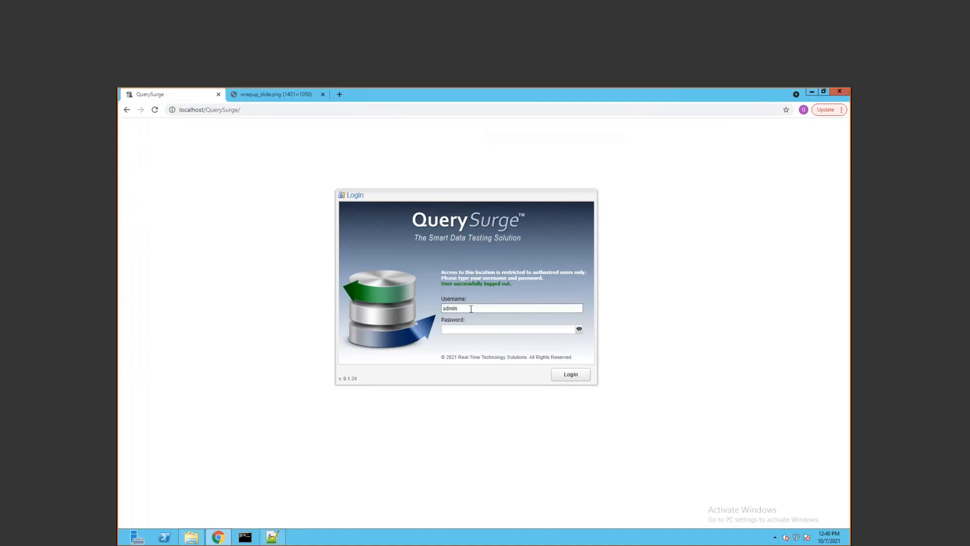
{"action": "key", "text": "Tab"}
{"action": "type", "text": "admin"}
{"action": "key", "text": "Return"}
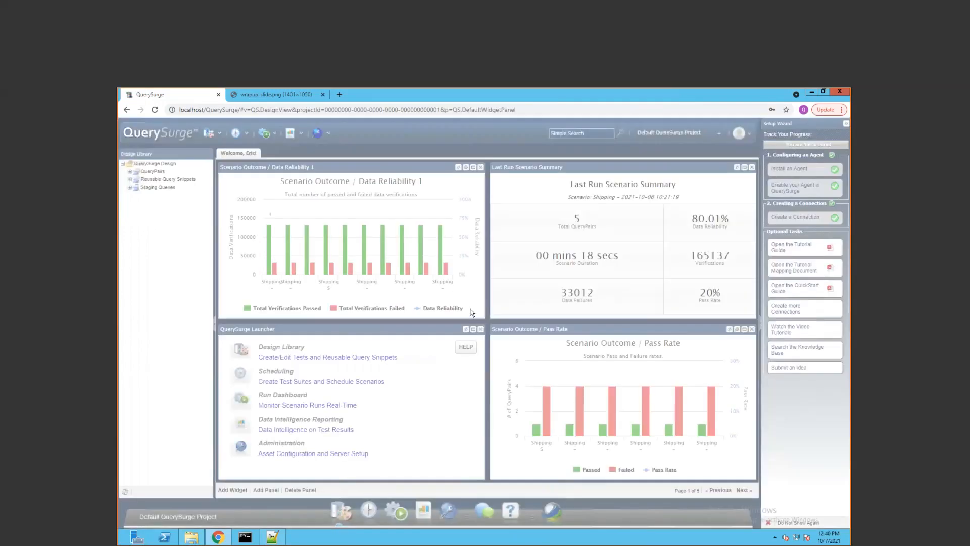
Collapse the Setup Wizard panel to reveal the Shipping run summary: 5 QueryPairs, 20% pass rate
{"action": "left_click", "coordinate": [847, 124]}
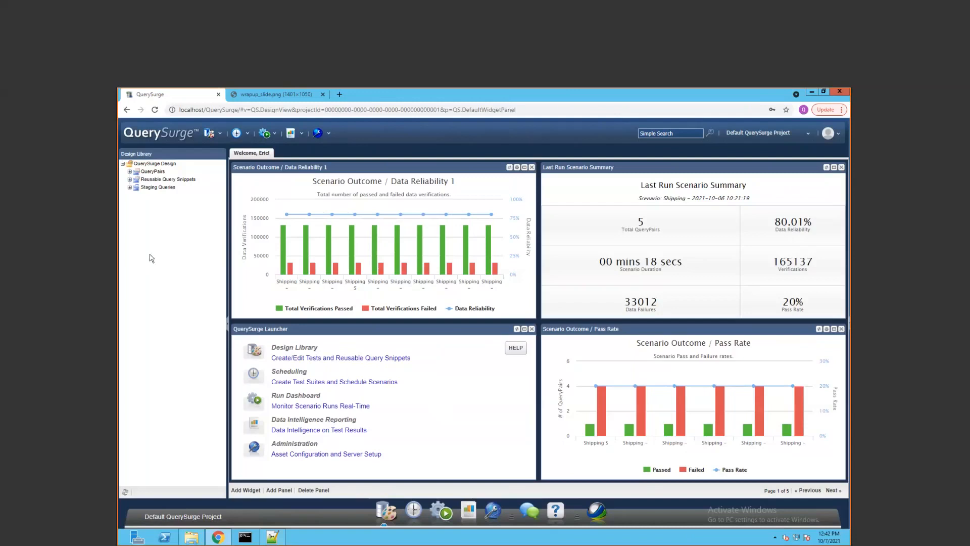
Expand QueryPairs, list the Webinar - Flat Files folder, and open Local - XML to JSON
{"action": "left_click", "coordinate": [130, 172]}
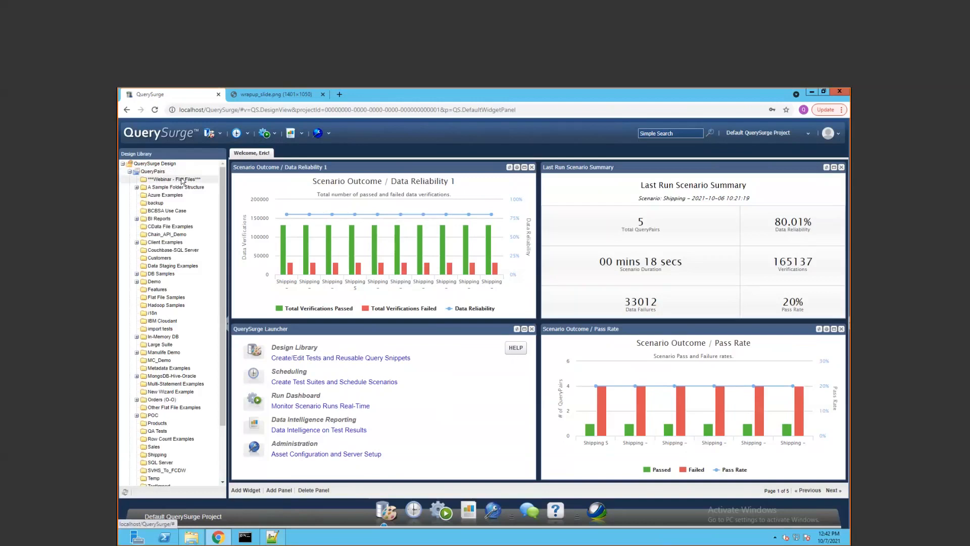
{"action": "left_click", "coordinate": [183, 180]}
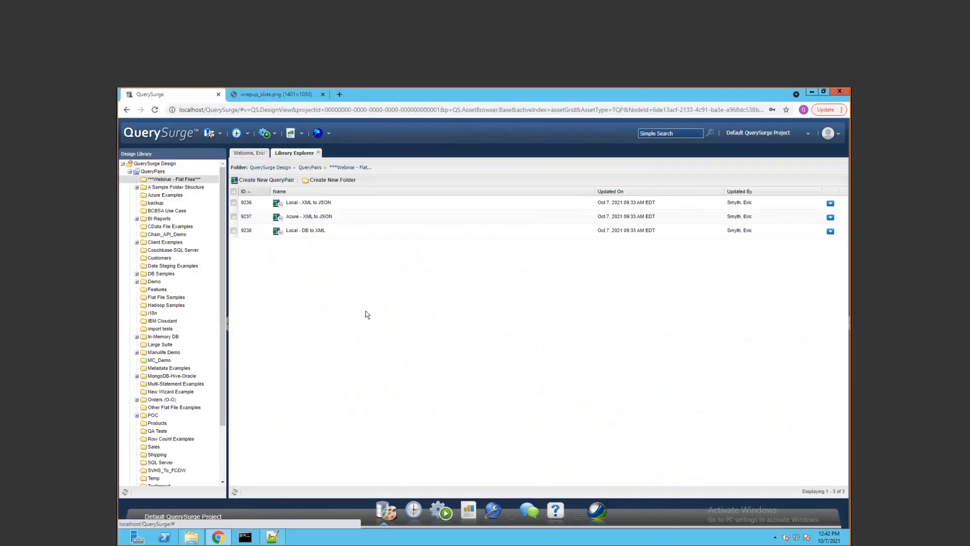
{"action": "double_click", "coordinate": [350, 205]}
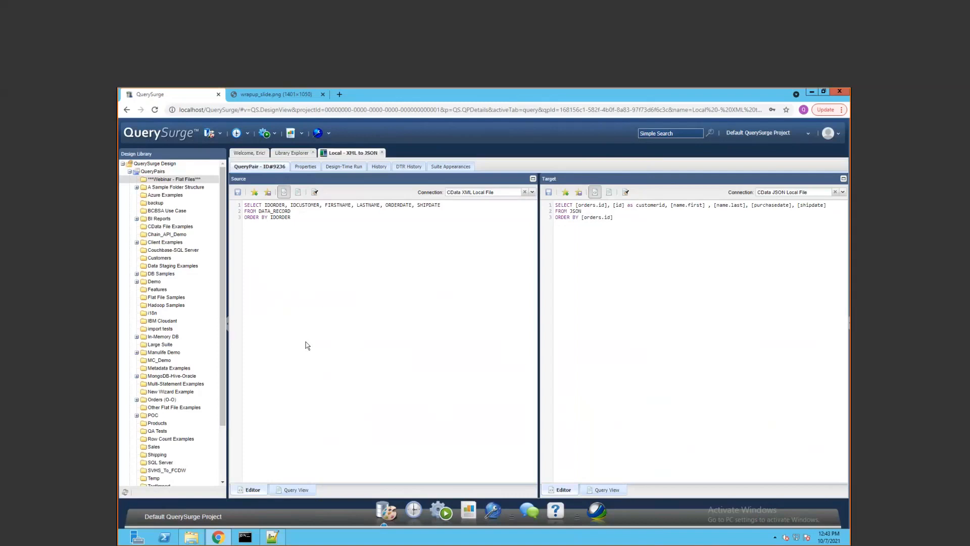
Bring Notepad++ forward with OrdersGenerated.xml and CustomerWithOrders.json side by side
{"action": "left_click", "coordinate": [282, 536]}
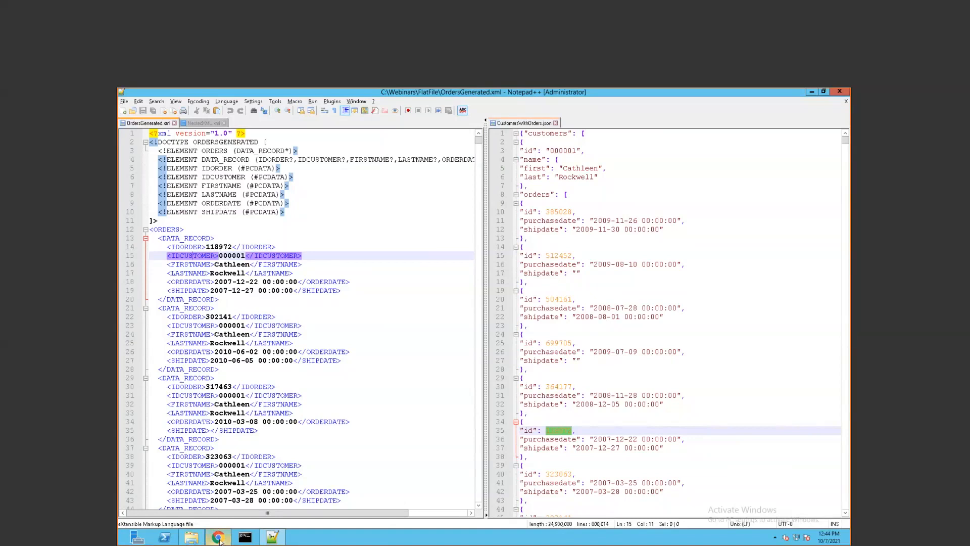
Return to the Local - XML to JSON QueryPair in QuerySurge in Chrome
{"action": "mouse_move", "coordinate": [221, 542]}
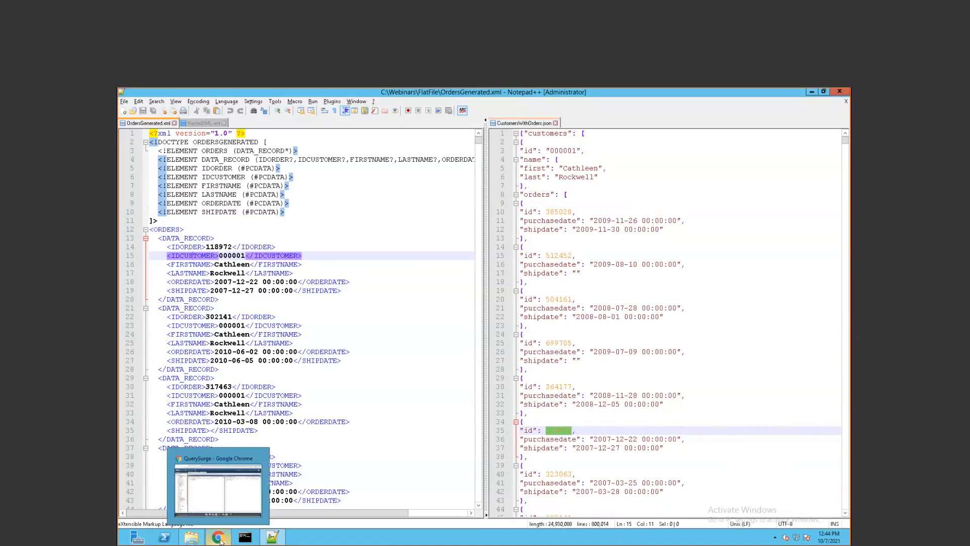
{"action": "left_click", "coordinate": [220, 539]}
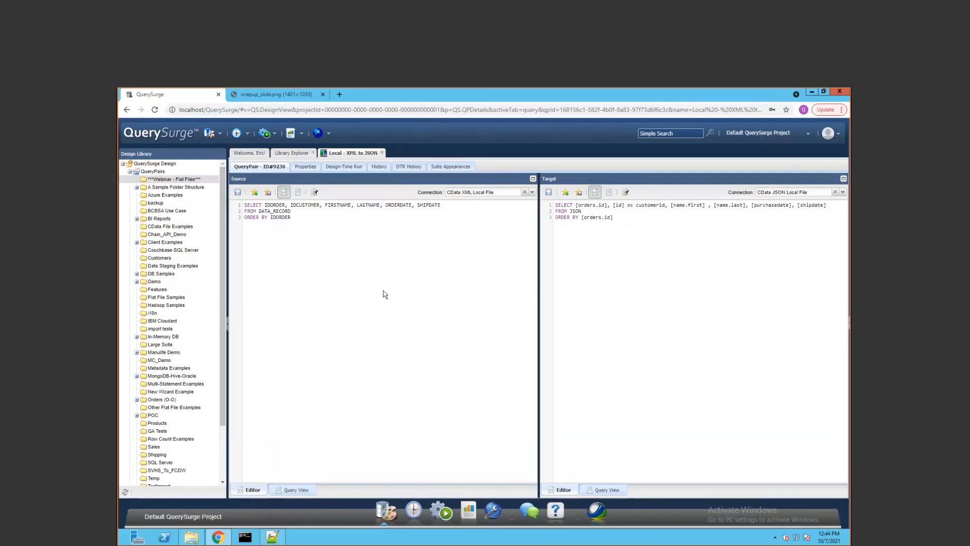
{"action": "left_click", "coordinate": [353, 168]}
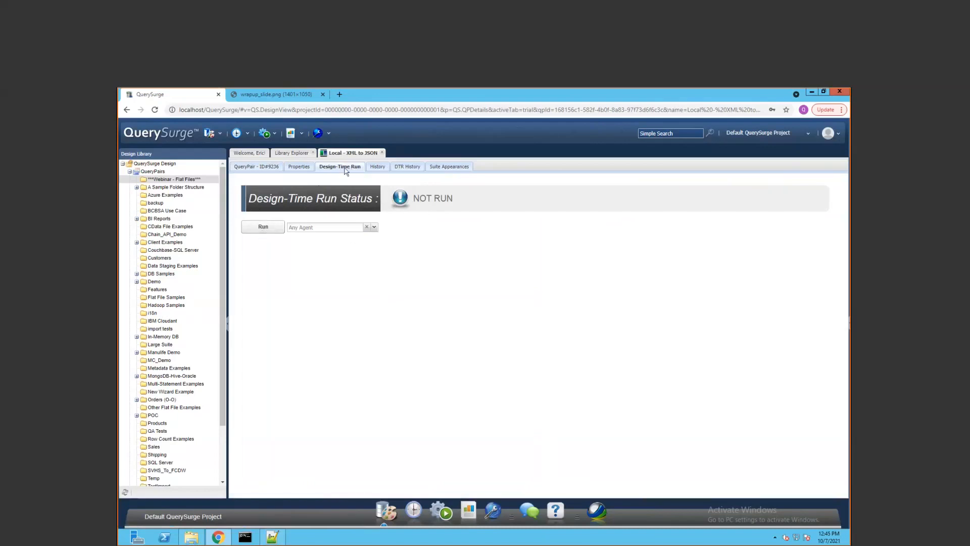
Run Local - XML to JSON at design time; it fails with 1 failed row
{"action": "left_click", "coordinate": [275, 232]}
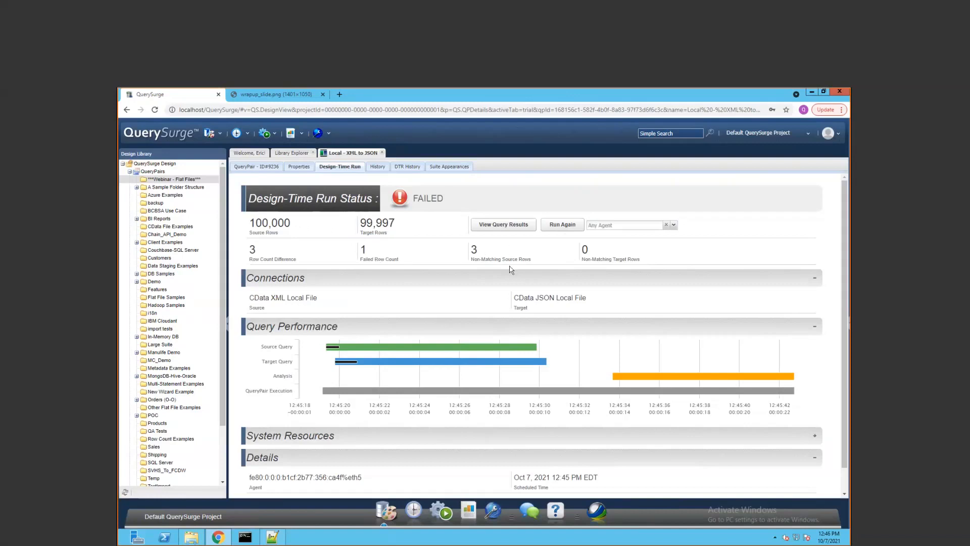
{"action": "mouse_move", "coordinate": [333, 370]}
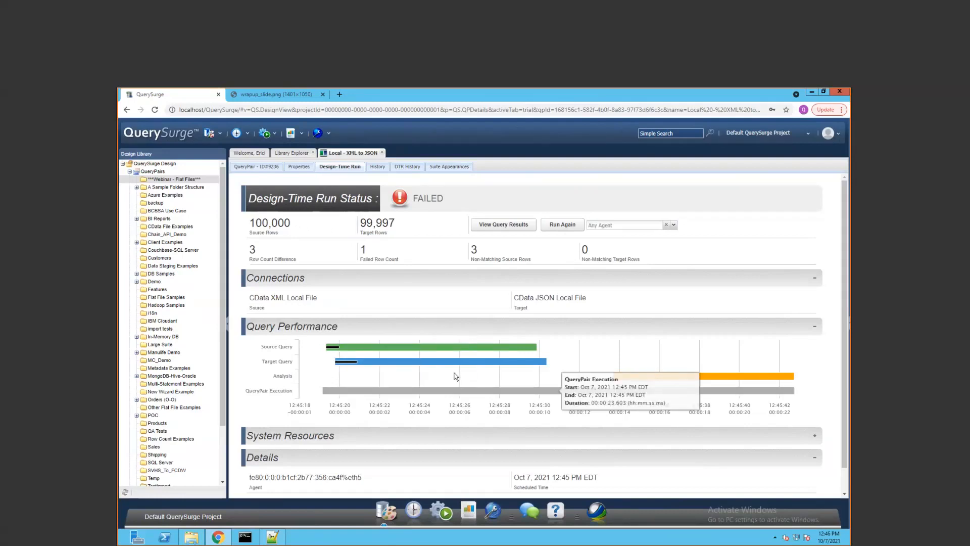
{"action": "mouse_move", "coordinate": [432, 346]}
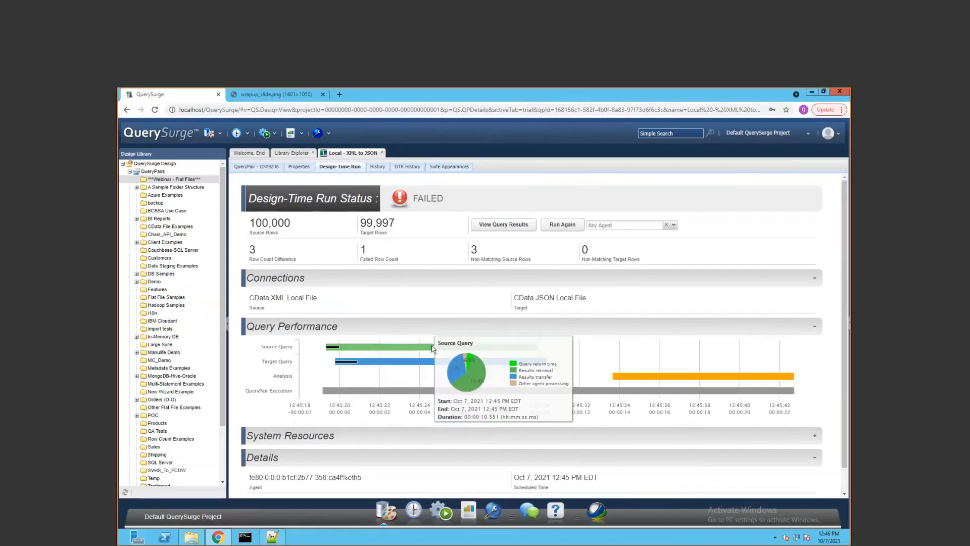
{"action": "mouse_move", "coordinate": [417, 364]}
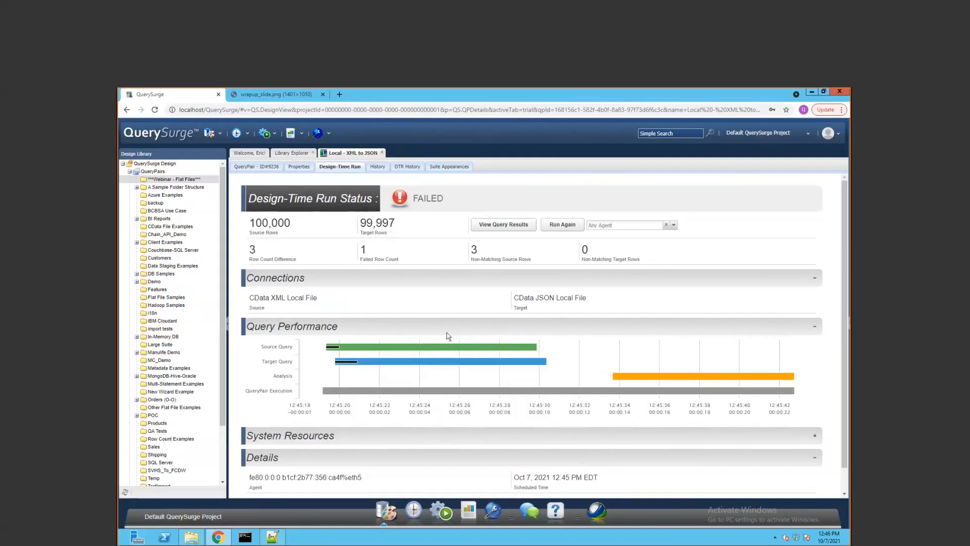
{"action": "mouse_move", "coordinate": [693, 378]}
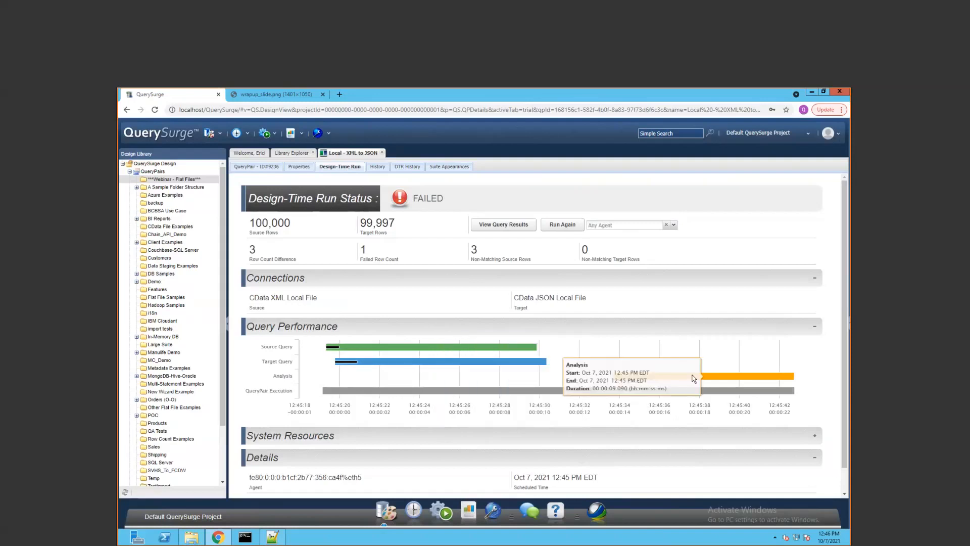
{"action": "mouse_move", "coordinate": [769, 393]}
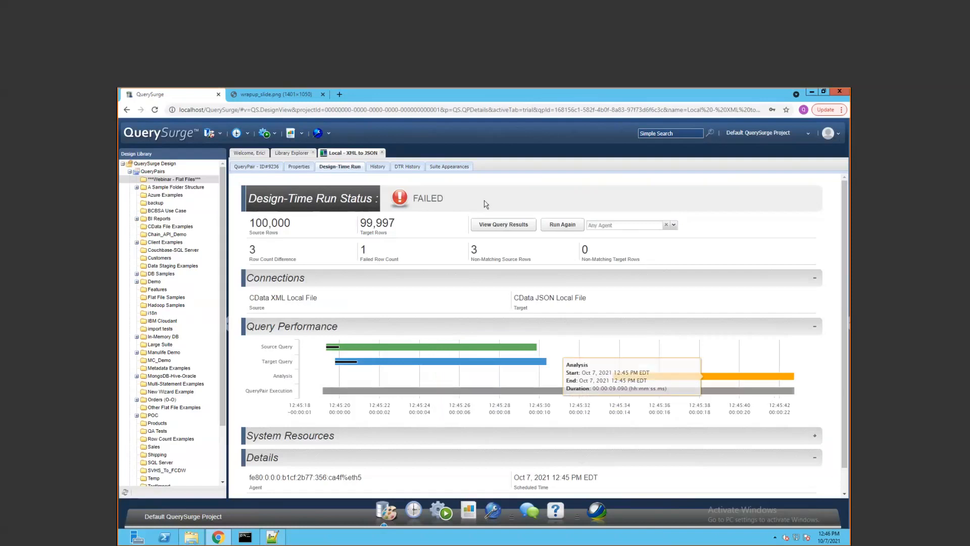
{"action": "left_click", "coordinate": [499, 225]}
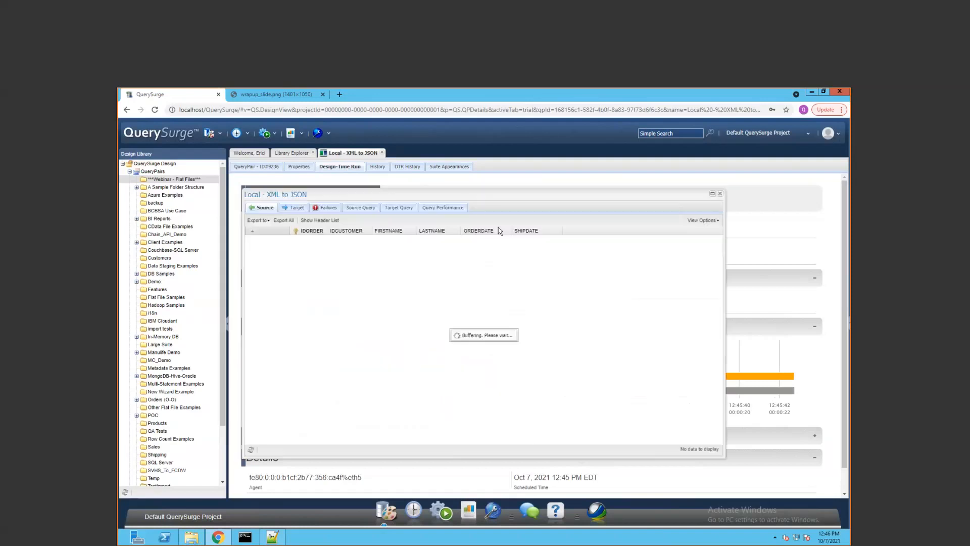
Maximize the XML to JSON results window, then bring Notepad++ with the XML and JSON files forward
{"action": "double_click", "coordinate": [403, 194]}
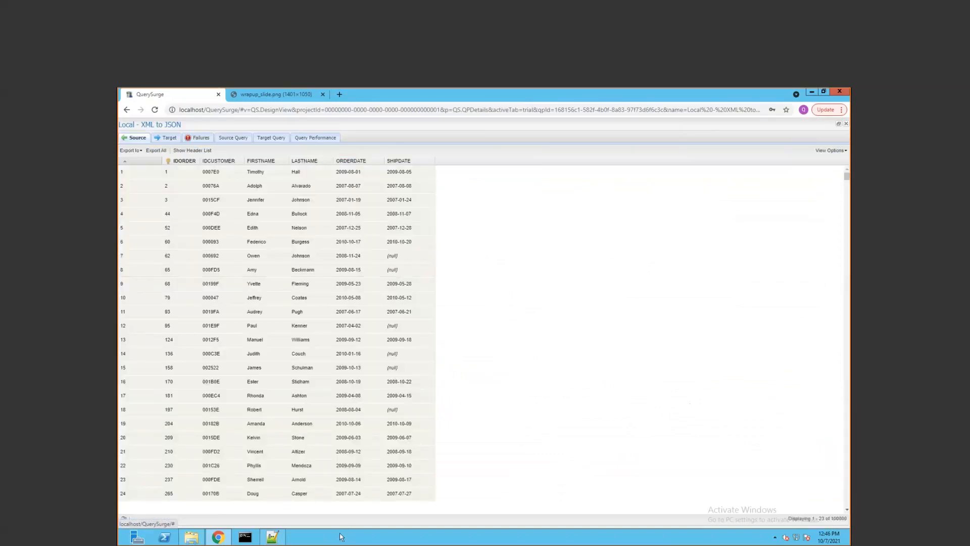
{"action": "left_click", "coordinate": [282, 539]}
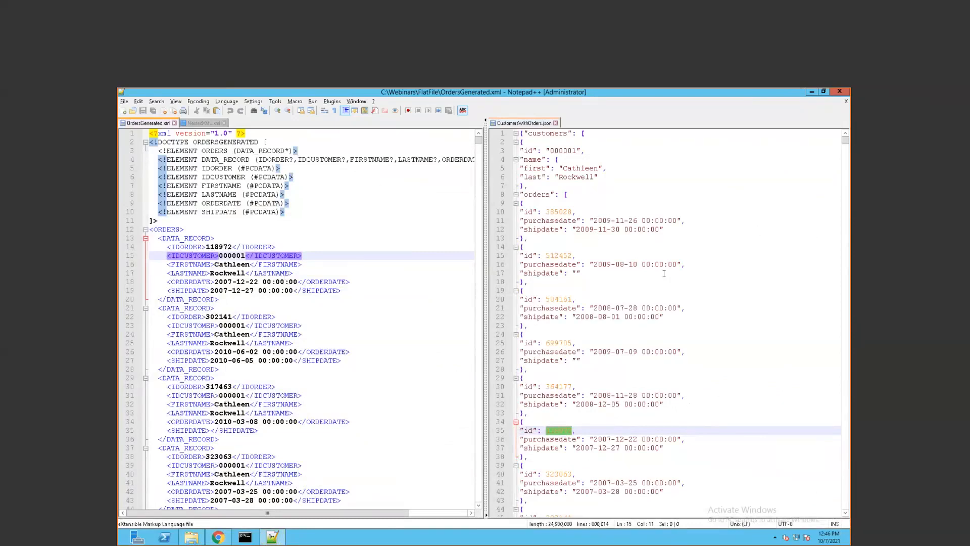
Go back to the QuerySurge source results grid listing ORDERDATE and SHIPDATE order rows
{"action": "left_click", "coordinate": [218, 537]}
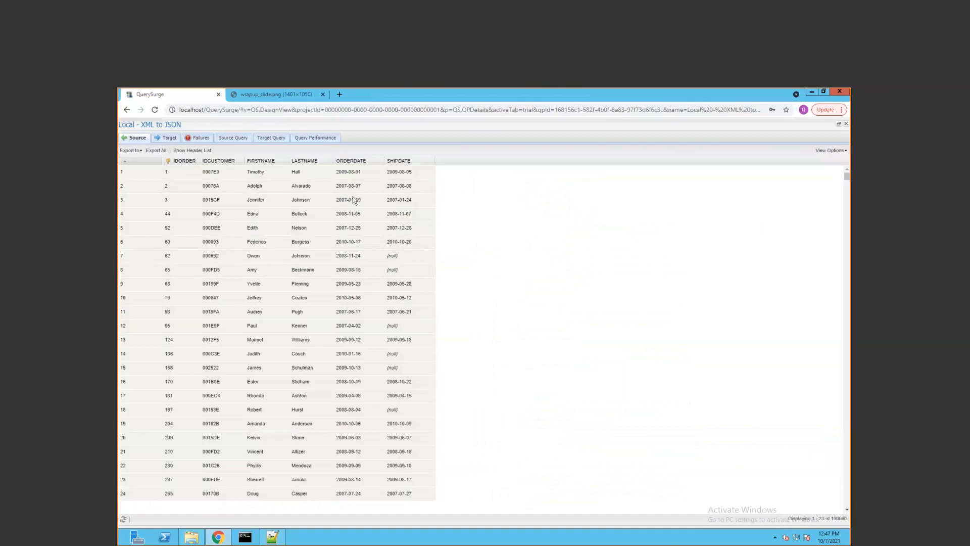
Review the target results, then list failures, including ORDERDATE 2009-10-08 versus purchasedate 2009-08-10
{"action": "left_click", "coordinate": [166, 137]}
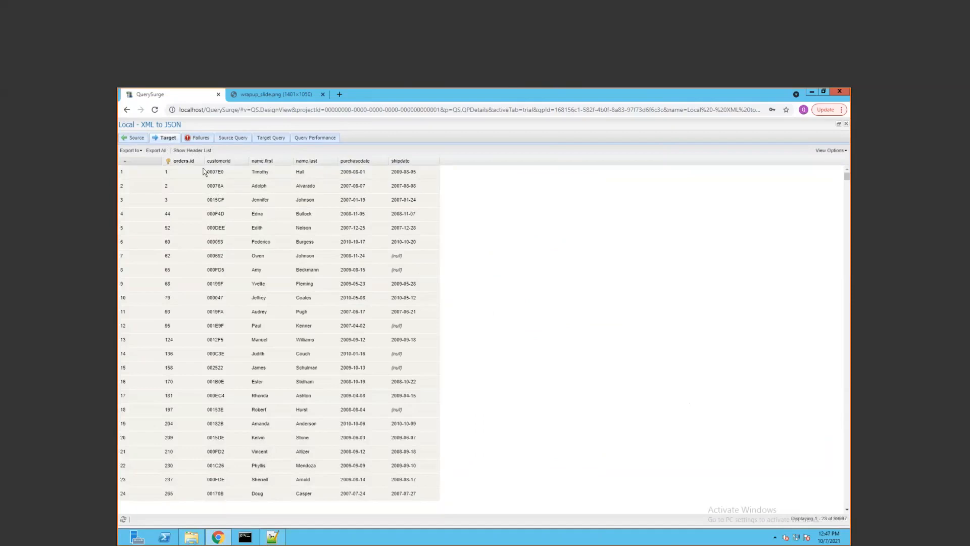
{"action": "left_click", "coordinate": [197, 140]}
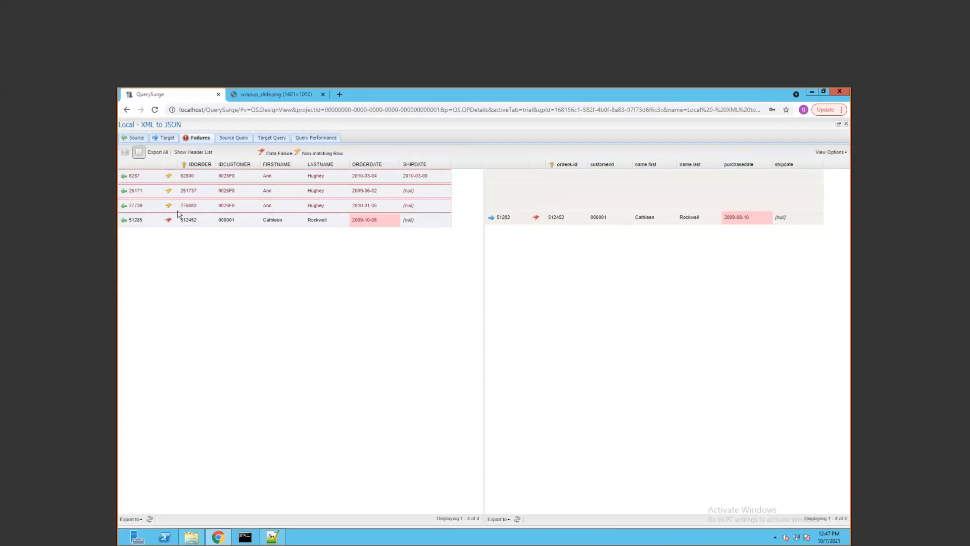
{"action": "left_click", "coordinate": [192, 222]}
{"action": "left_click", "coordinate": [383, 220]}
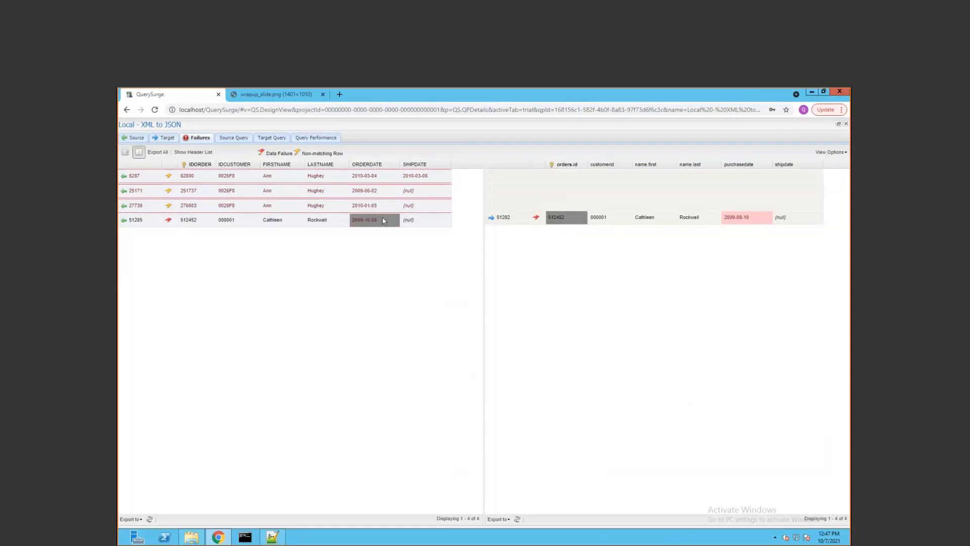
{"action": "left_click", "coordinate": [756, 220]}
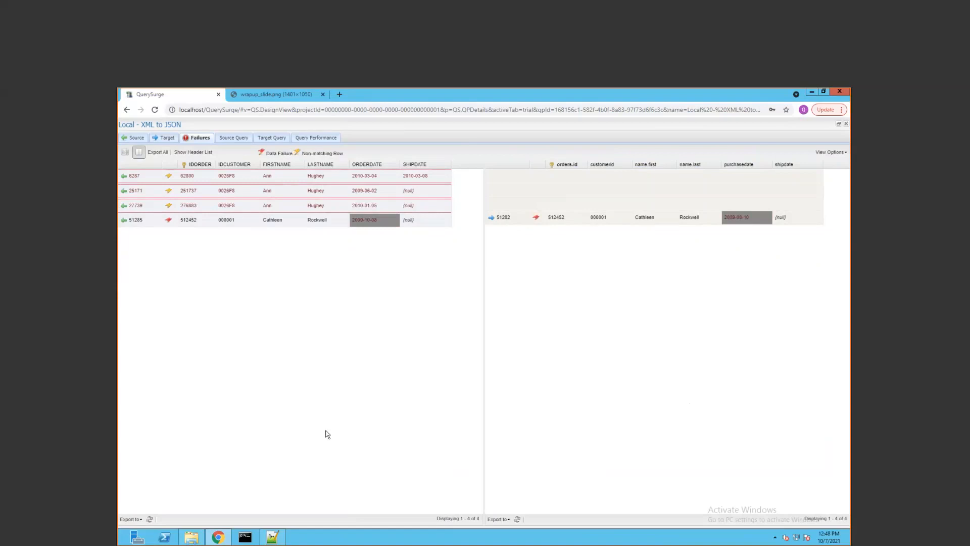
{"action": "mouse_move", "coordinate": [277, 542]}
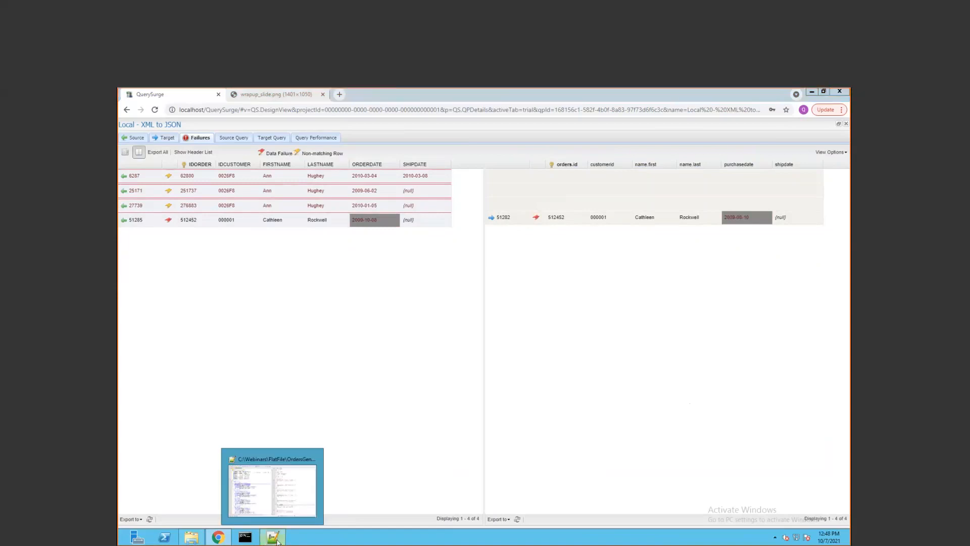
{"action": "left_click", "coordinate": [290, 460]}
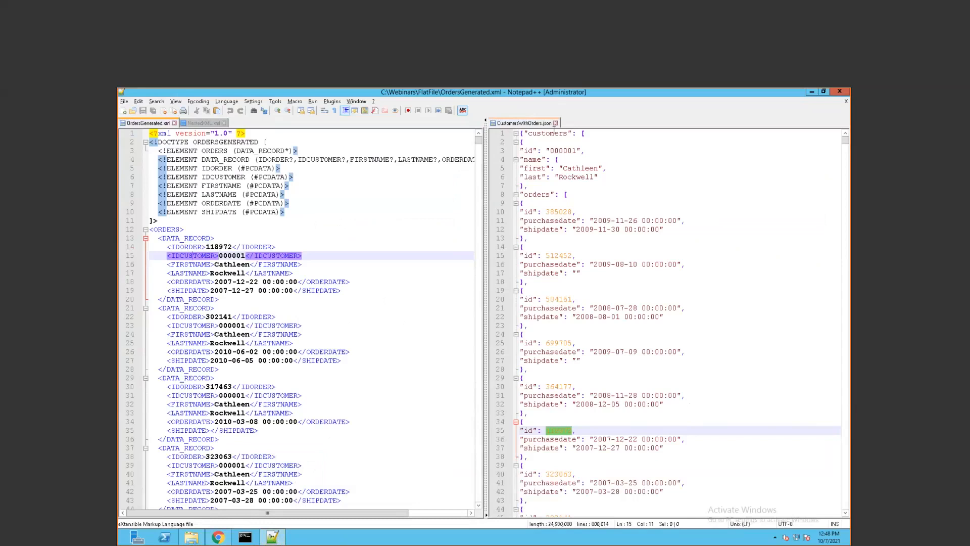
Close CustomersWithOrders.json and show NestedXML.xml with its nested Order elements
{"action": "left_click", "coordinate": [555, 123]}
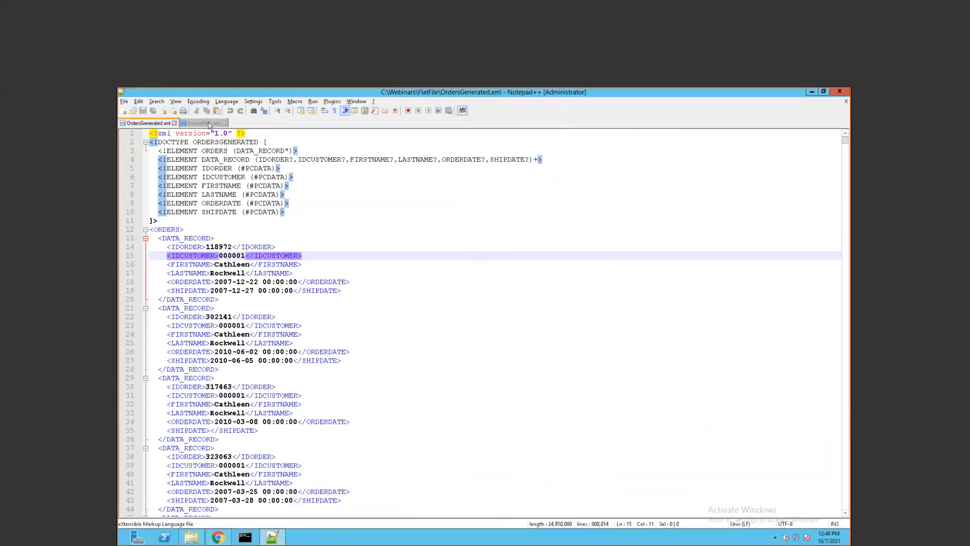
{"action": "left_click", "coordinate": [207, 123]}
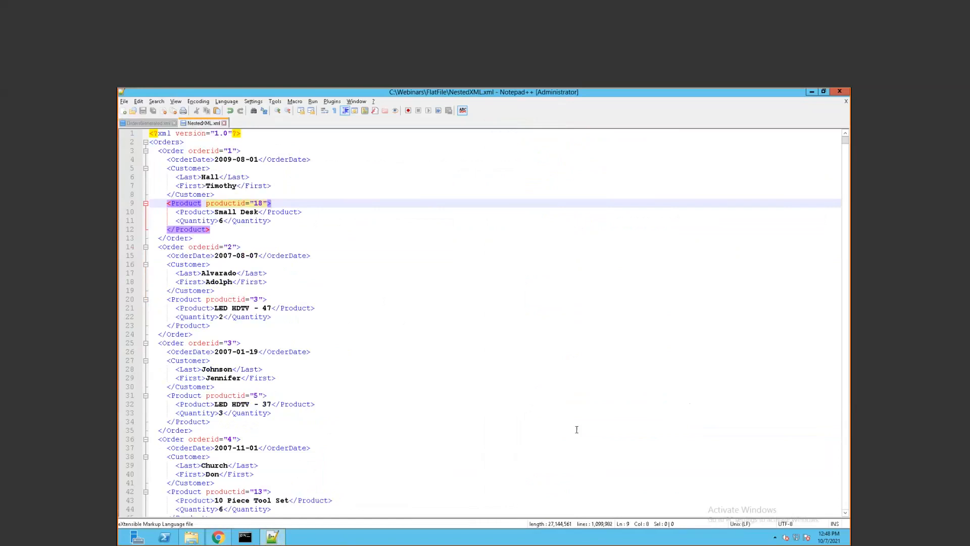
Highlight the productid and orderid occurrences in NestedXML.xml, briefly comparing with OrdersGenerated.xml
{"action": "left_click", "coordinate": [581, 402]}
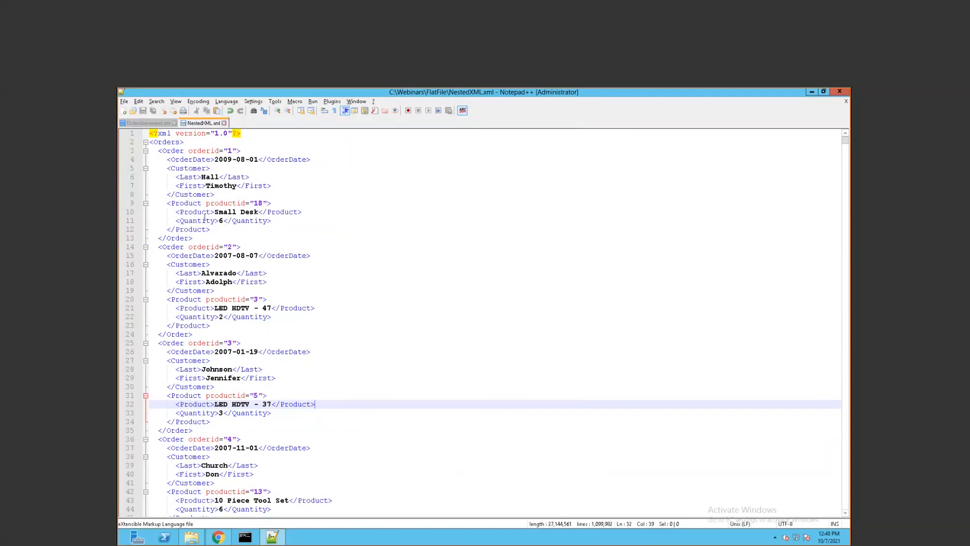
{"action": "left_click", "coordinate": [225, 203]}
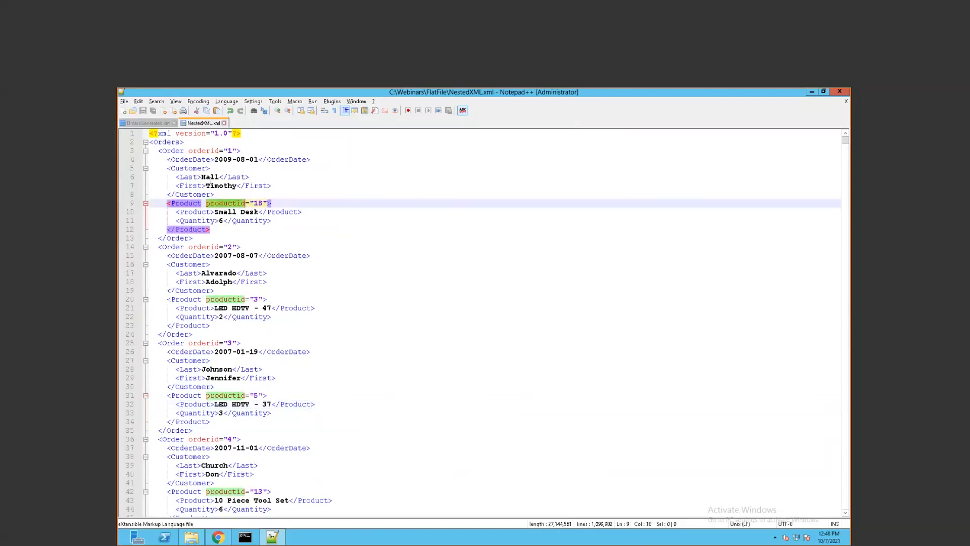
{"action": "double_click", "coordinate": [204, 151]}
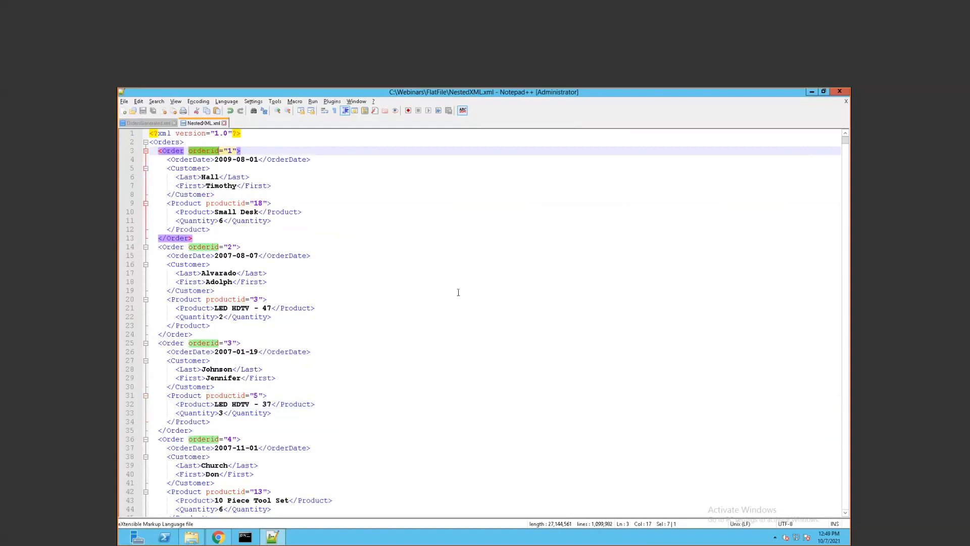
{"action": "left_click", "coordinate": [167, 123]}
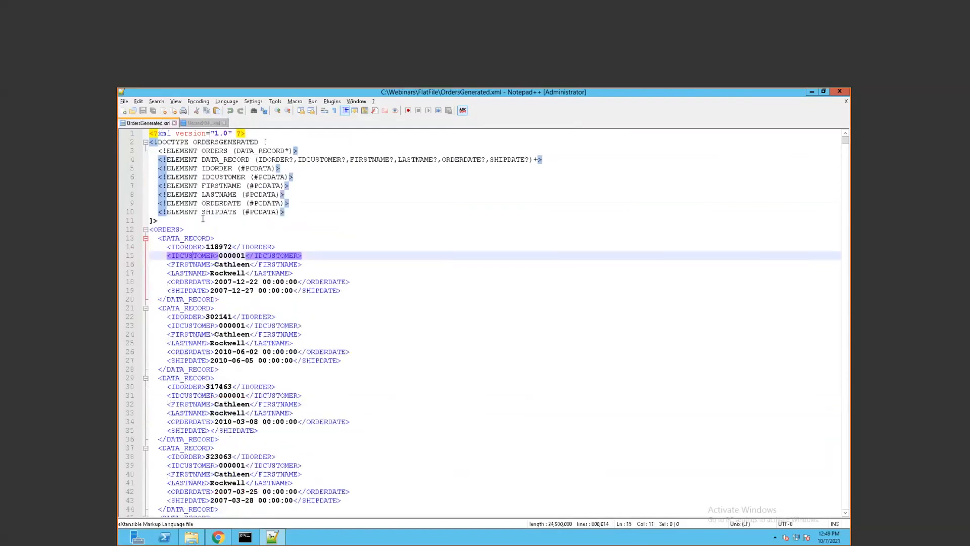
{"action": "left_click", "coordinate": [205, 123]}
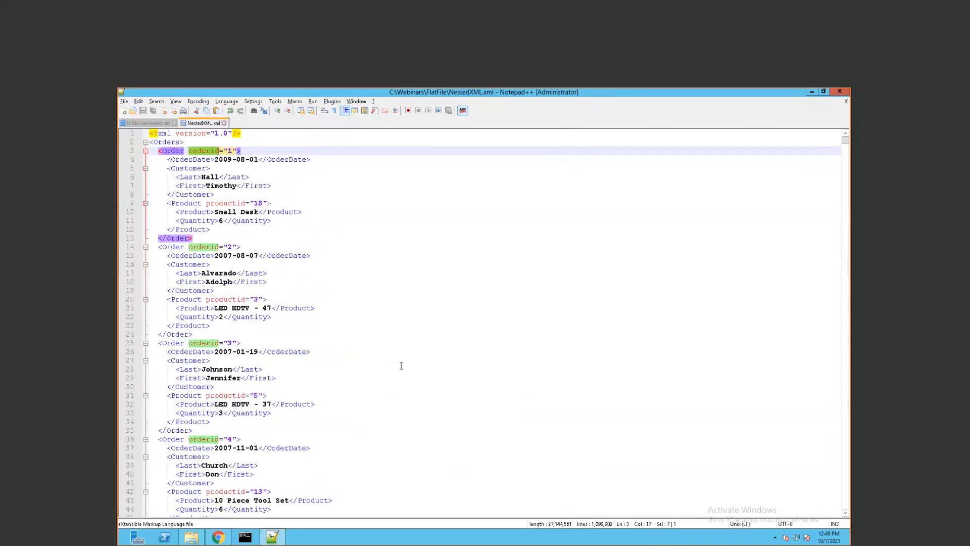
{"action": "left_click", "coordinate": [171, 151]}
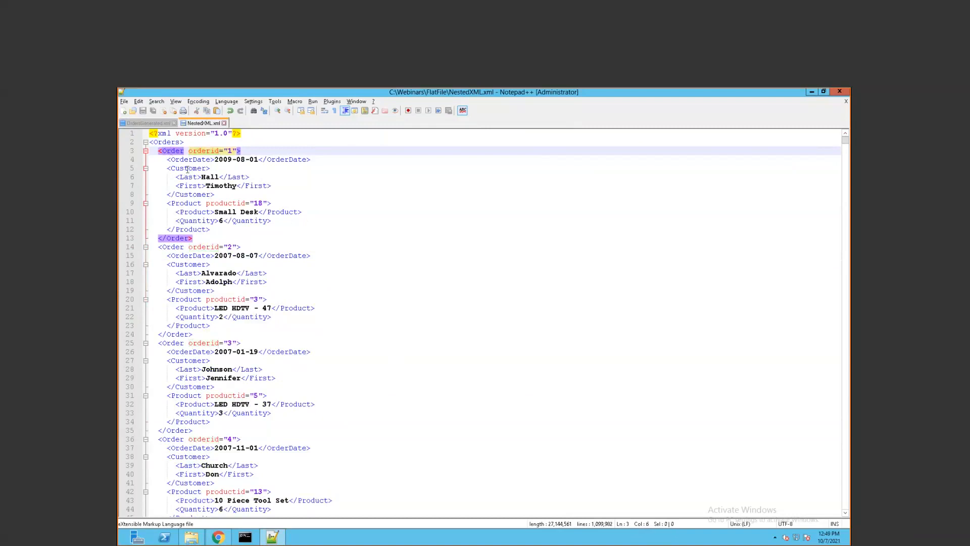
Point out order 1's Customer and Product elements, then return to QuerySurge and close the XML to JSON failures
{"action": "left_click", "coordinate": [189, 168]}
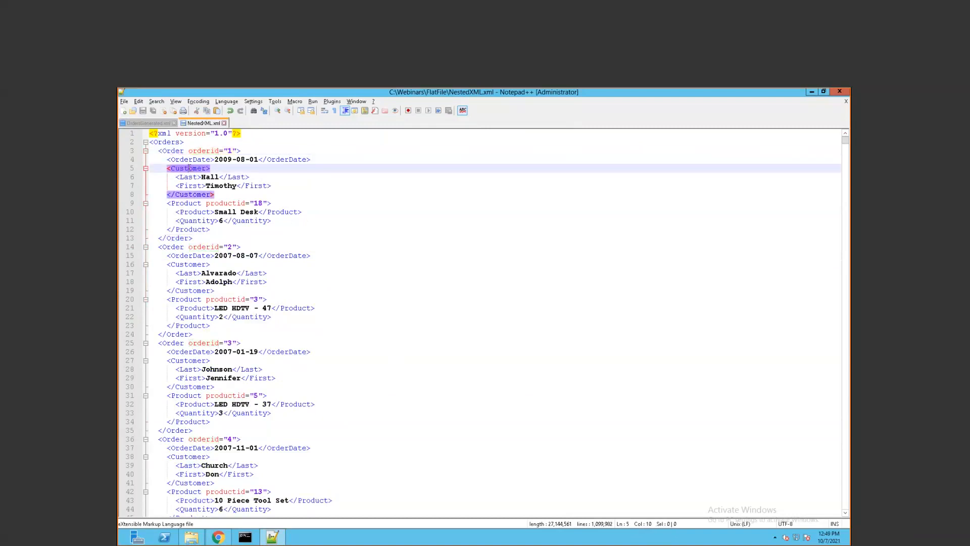
{"action": "left_click", "coordinate": [188, 203]}
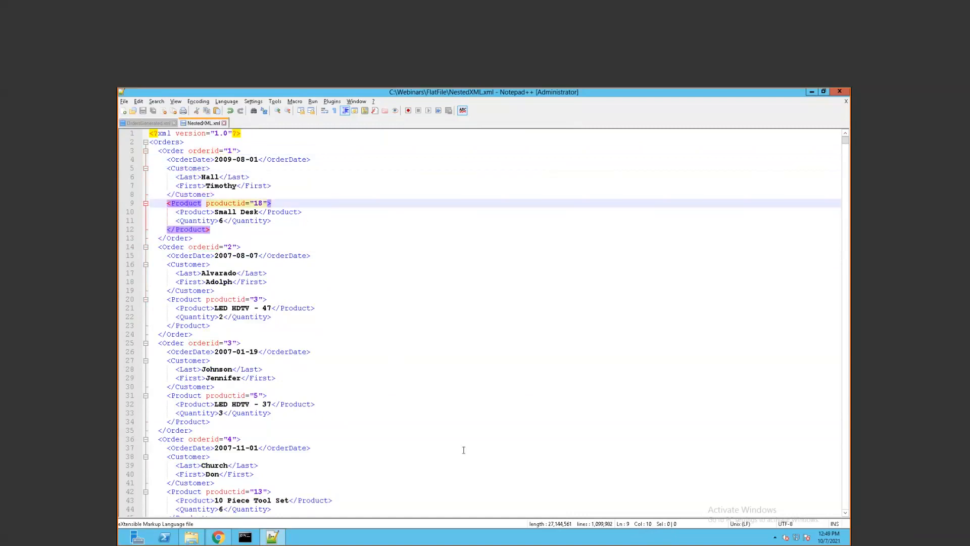
{"action": "left_click", "coordinate": [220, 538]}
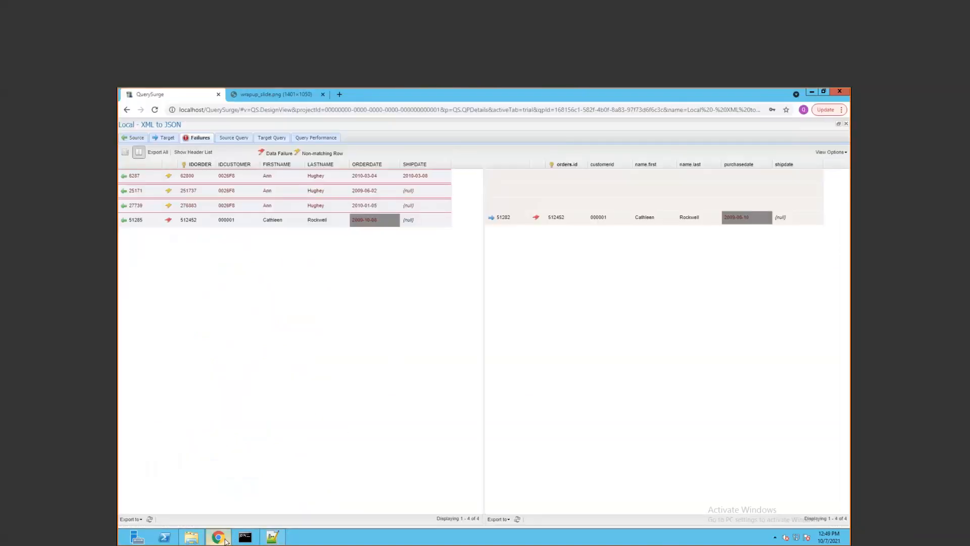
{"action": "left_click", "coordinate": [846, 124]}
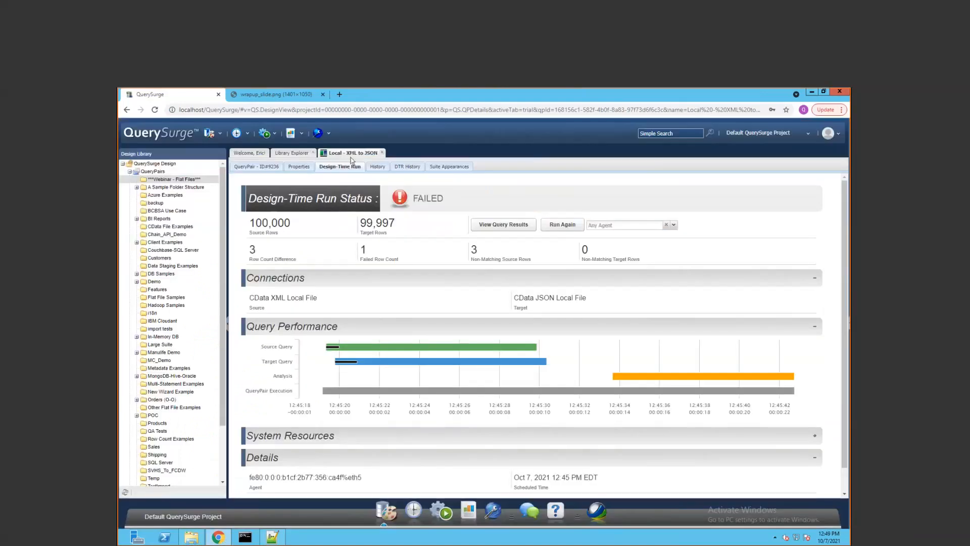
Open the Local - DB to XML QueryPair from the library and show its Design-Time Run page
{"action": "left_click", "coordinate": [272, 167]}
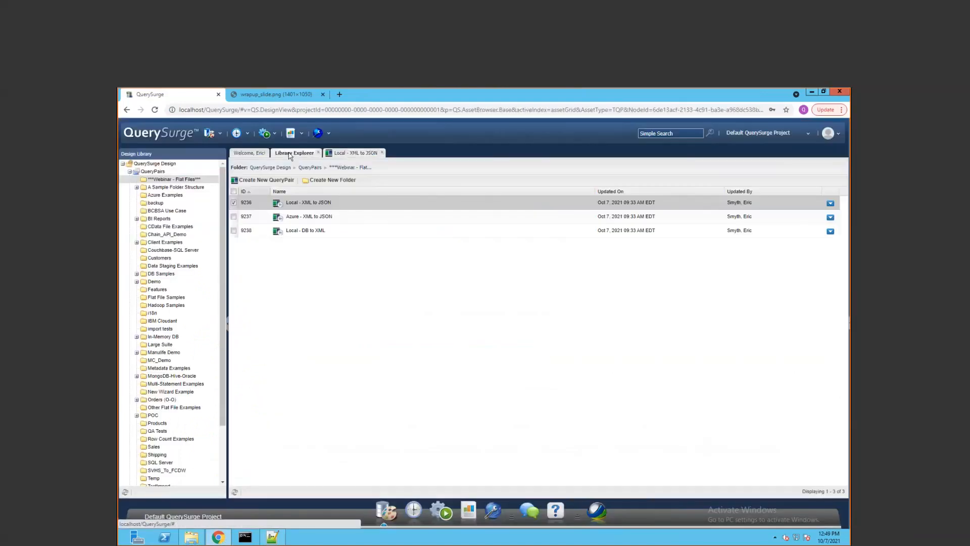
{"action": "double_click", "coordinate": [303, 231]}
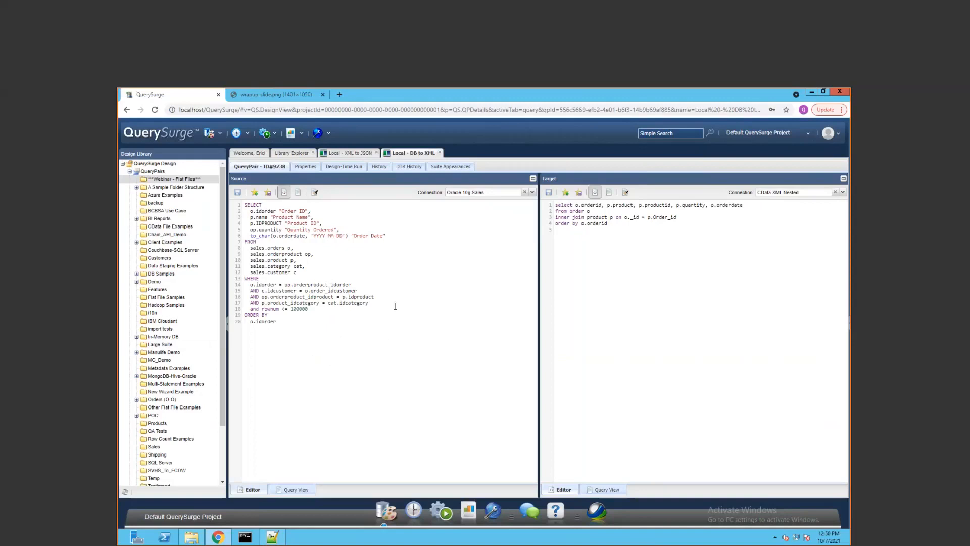
{"action": "left_click", "coordinate": [344, 167]}
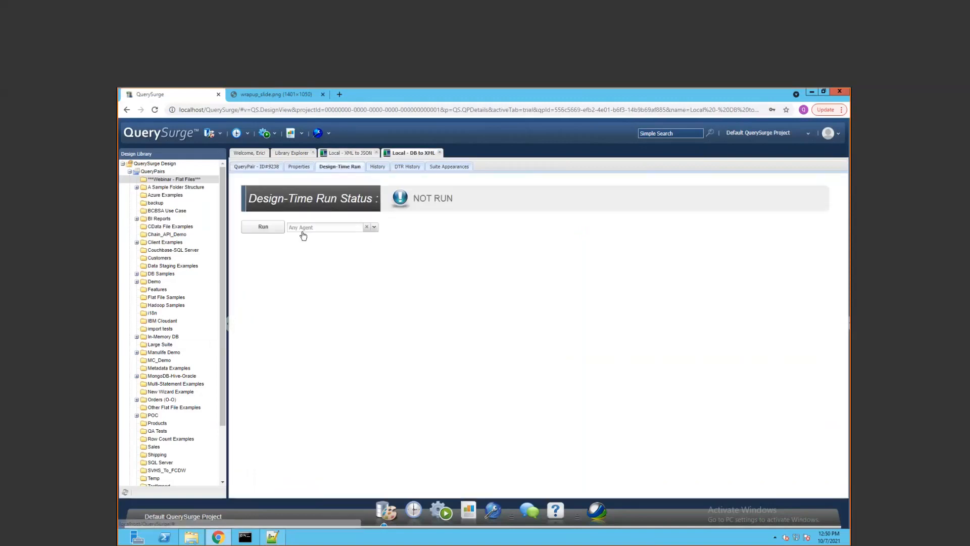
Run Local - DB to XML, which fails with 100,000 source vs 99,998 target rows, and open its results
{"action": "left_click", "coordinate": [274, 229]}
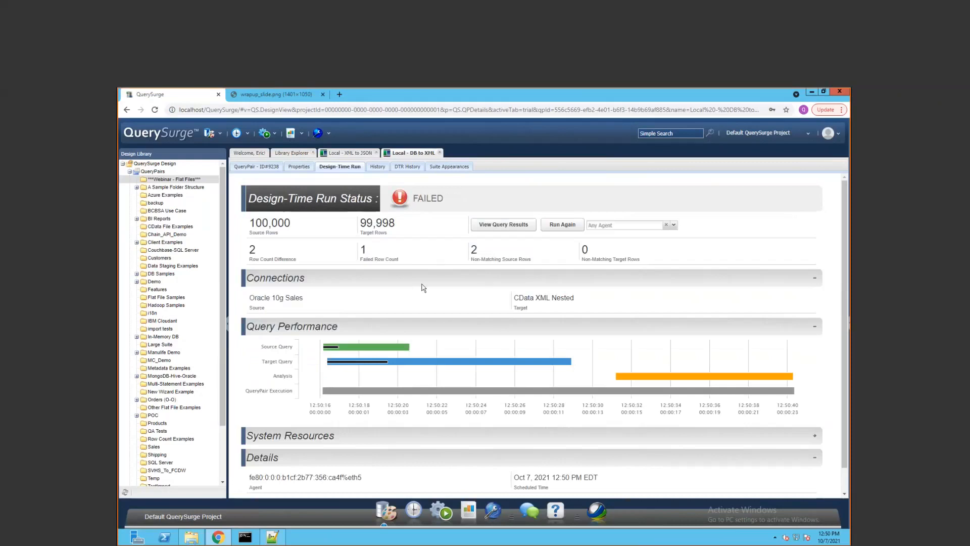
{"action": "left_click", "coordinate": [496, 230]}
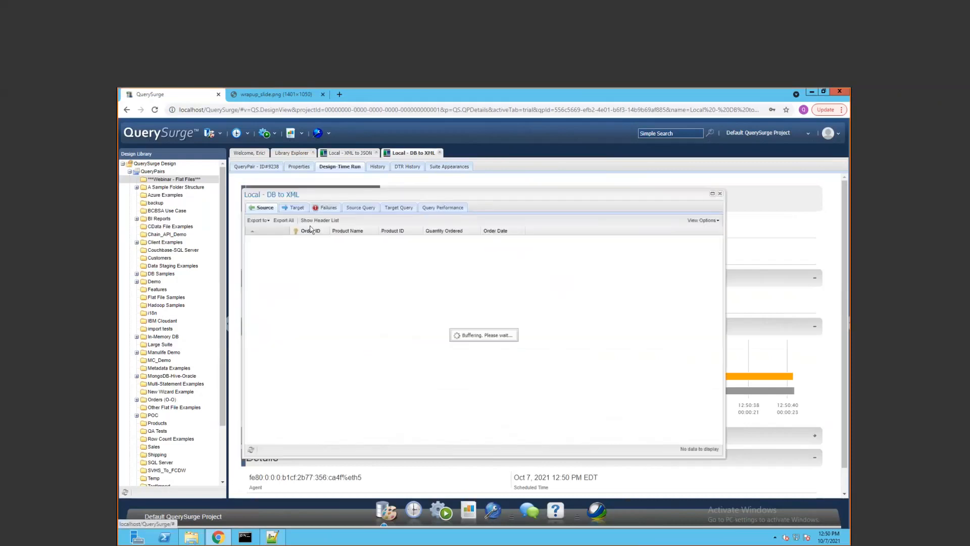
Maximize the DB to XML results window, view the target rows, then show the target query SQL
{"action": "double_click", "coordinate": [392, 196]}
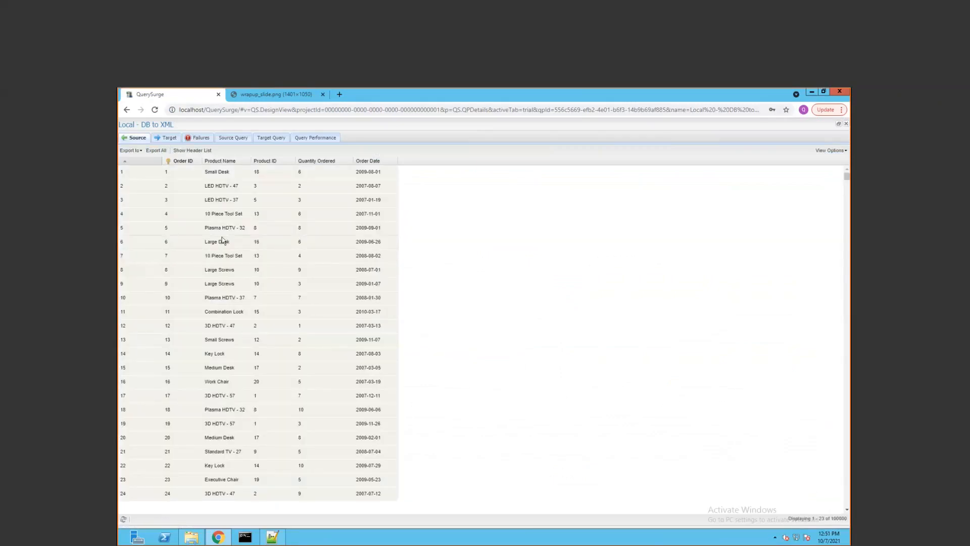
{"action": "left_click", "coordinate": [168, 137]}
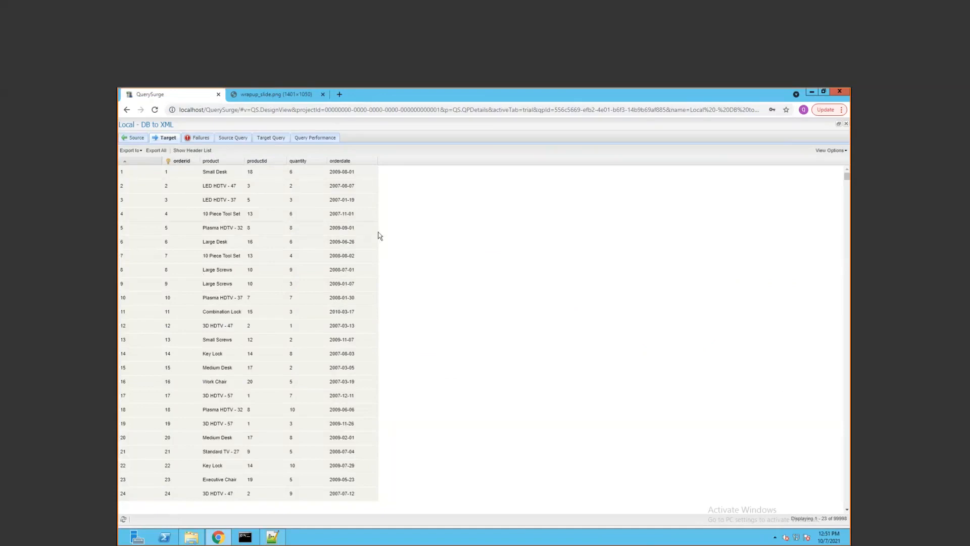
{"action": "left_click", "coordinate": [263, 139]}
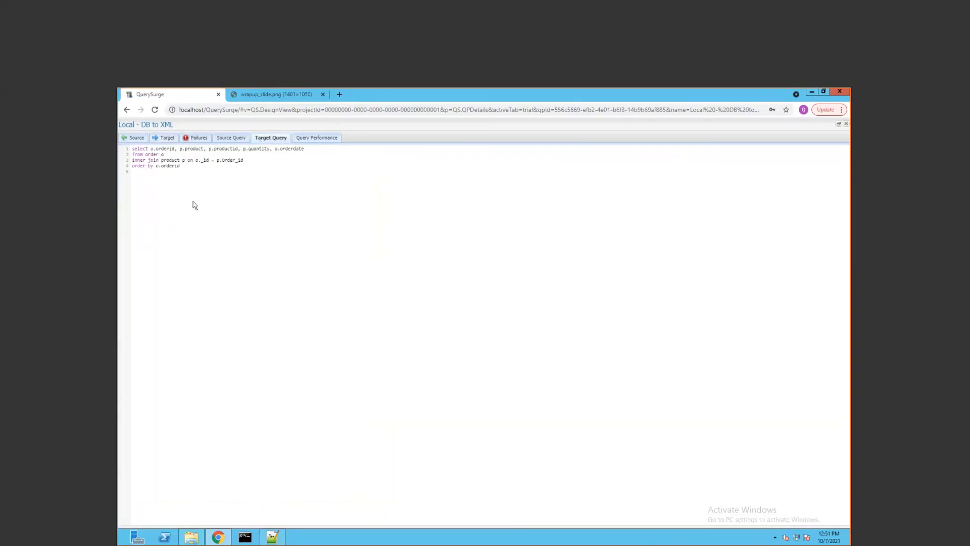
Zoom in to highlight the order and product tables in the target query, then close the results
{"action": "key", "text": "ctrl+plus"}
{"action": "key", "text": "ctrl+plus"}
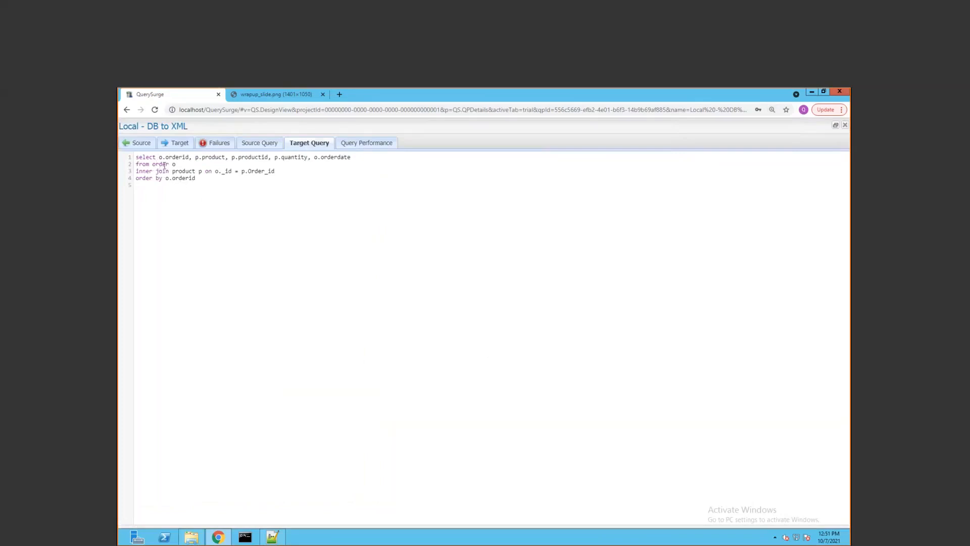
{"action": "double_click", "coordinate": [161, 165]}
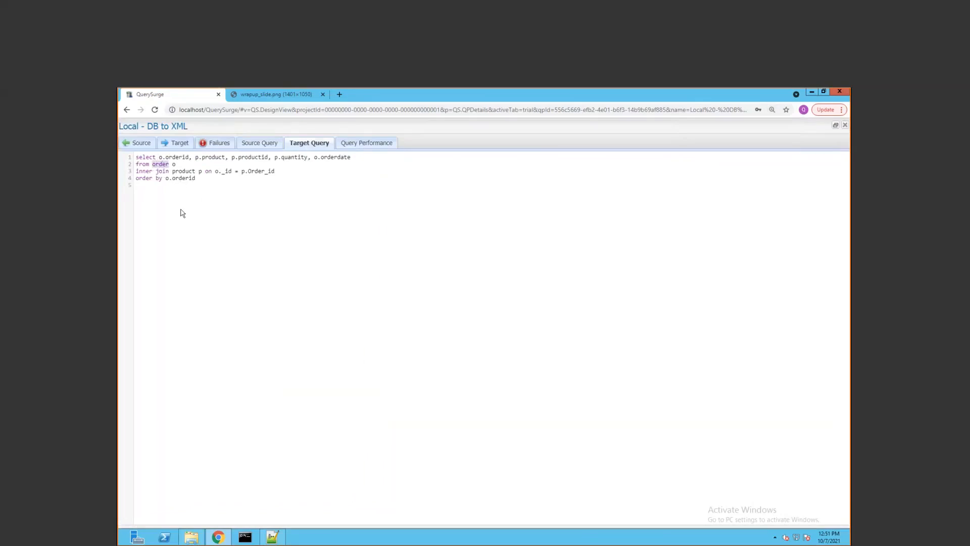
{"action": "double_click", "coordinate": [189, 172]}
{"action": "left_click", "coordinate": [846, 125]}
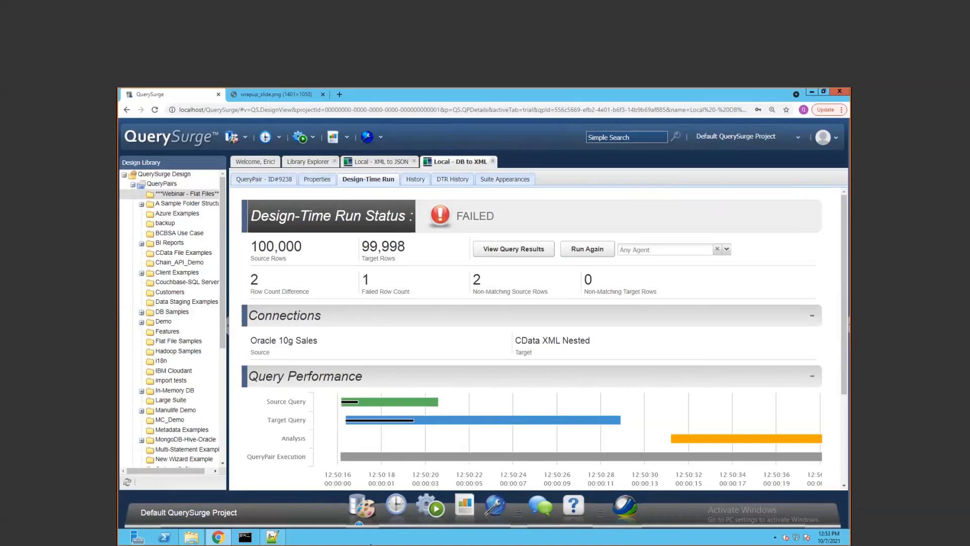
Bring up the wrapup_slide.png tab in the browser
{"action": "left_click", "coordinate": [226, 541]}
{"action": "left_click", "coordinate": [226, 541]}
{"action": "left_click", "coordinate": [310, 96]}
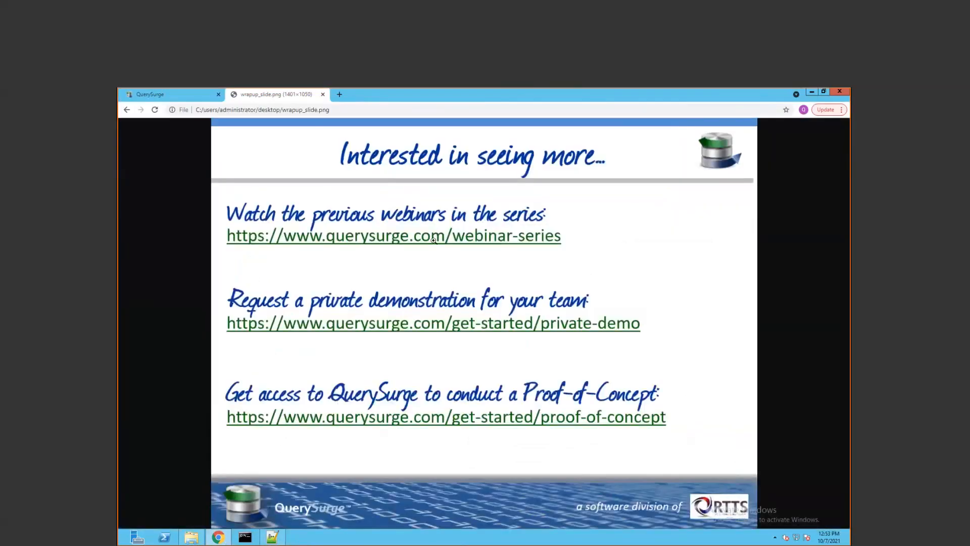